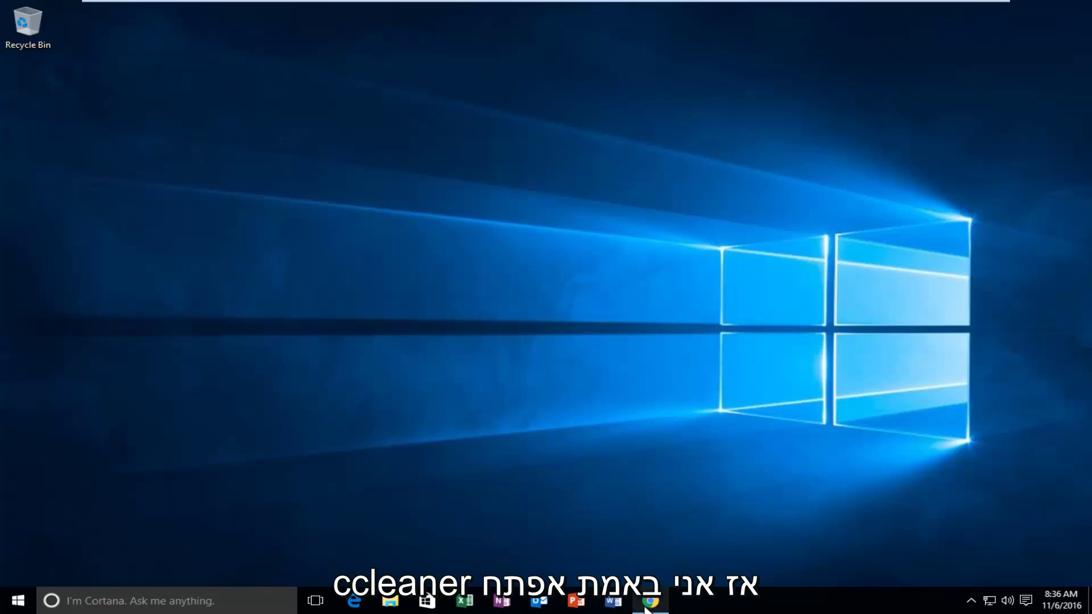
Load the Download.com Duplicate Cleaner page and find the Duplicate Cleaner Free 3.2.7 download (5.18MB).
{"action": "type", "text": "https://www.digitalvolcano.co.uk/duplicatecleaner.html"}
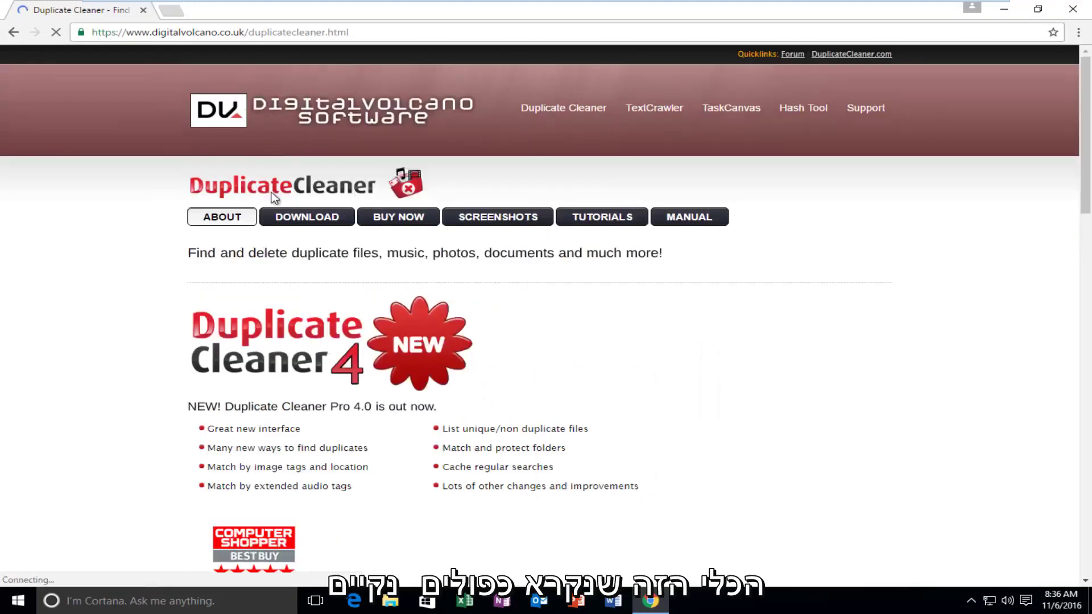
{"action": "scroll", "coordinate": [170, 239], "scroll_direction": "down", "scroll_amount": 3}
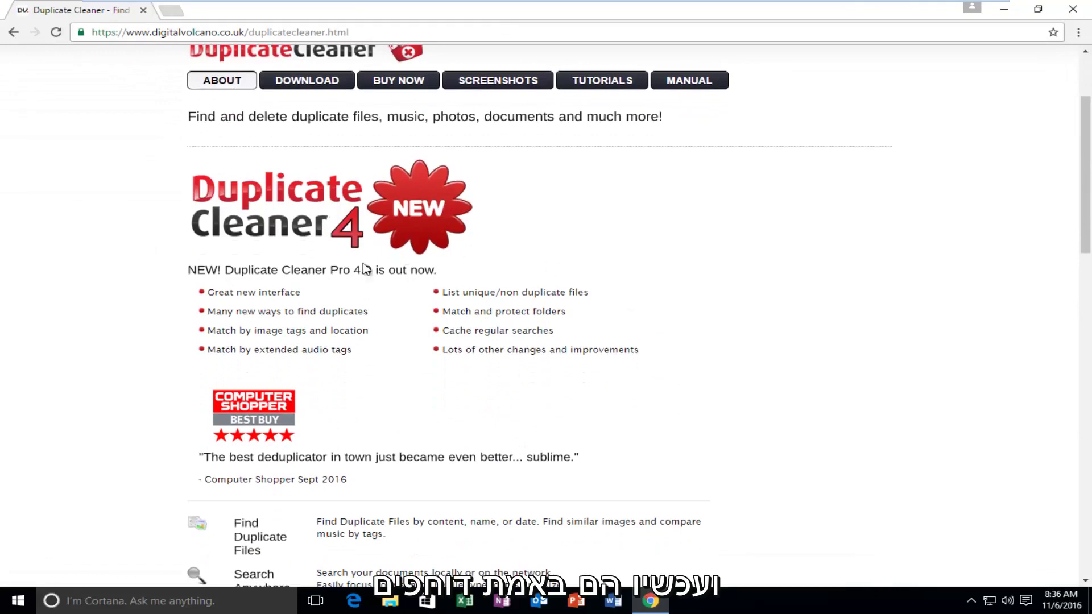
{"action": "scroll", "coordinate": [290, 293], "scroll_direction": "up", "scroll_amount": 3}
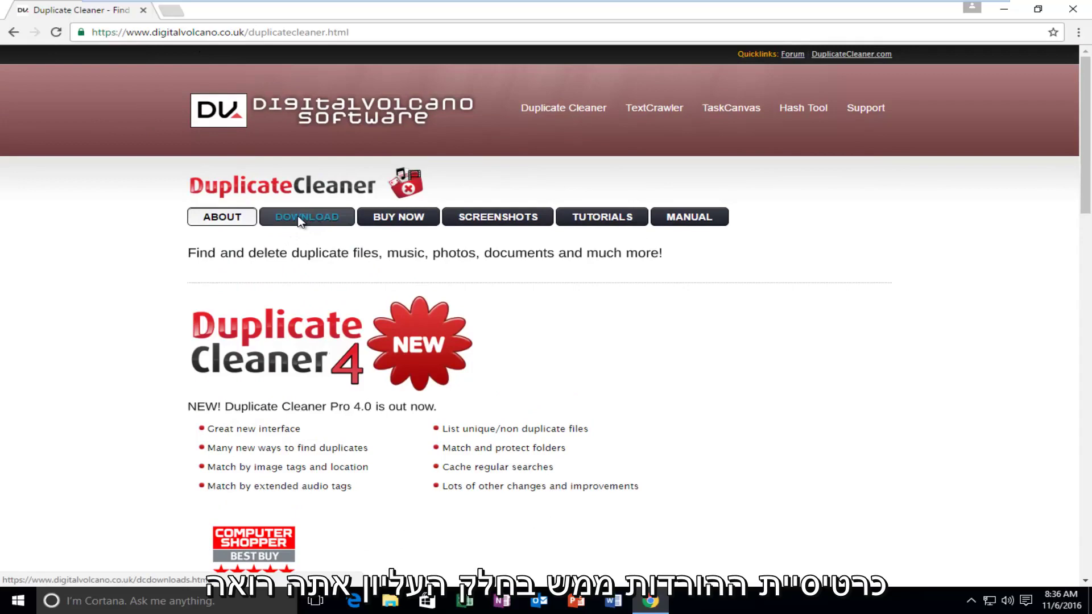
{"action": "scroll", "coordinate": [300, 220], "scroll_direction": "down", "scroll_amount": 1}
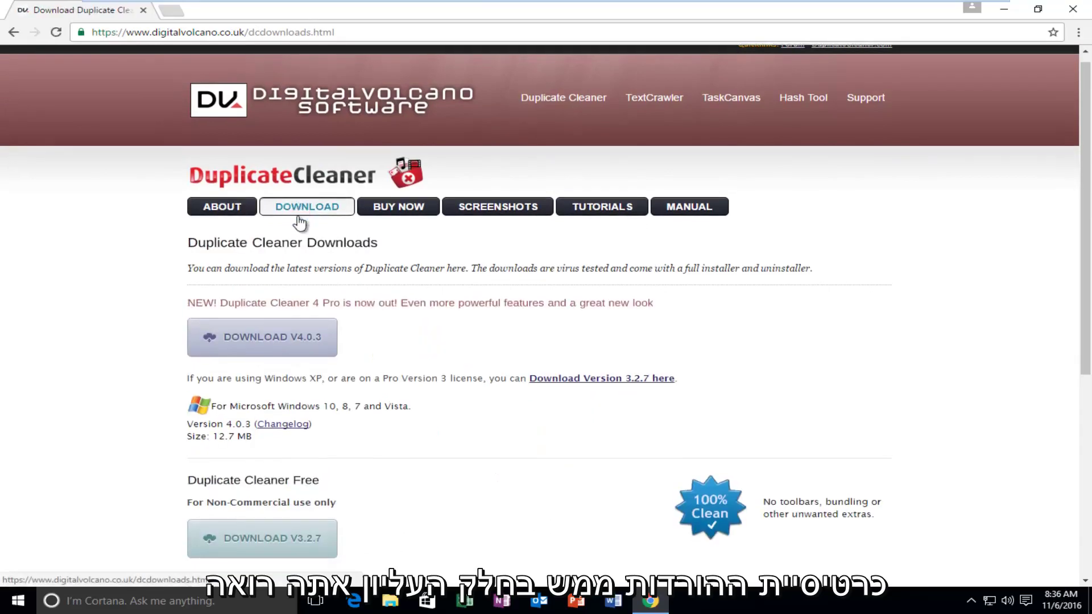
{"action": "scroll", "coordinate": [299, 216], "scroll_direction": "down", "scroll_amount": 1}
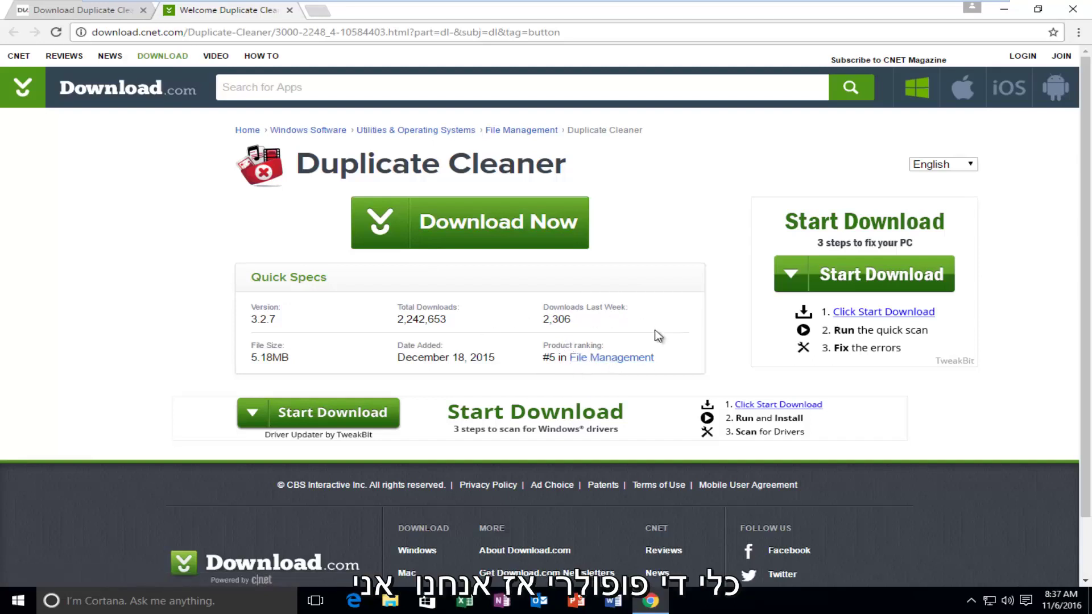
Download DuplicateCleaner_setup.exe (5.2 MB) using the page's Download Now button.
{"action": "left_click", "coordinate": [436, 224]}
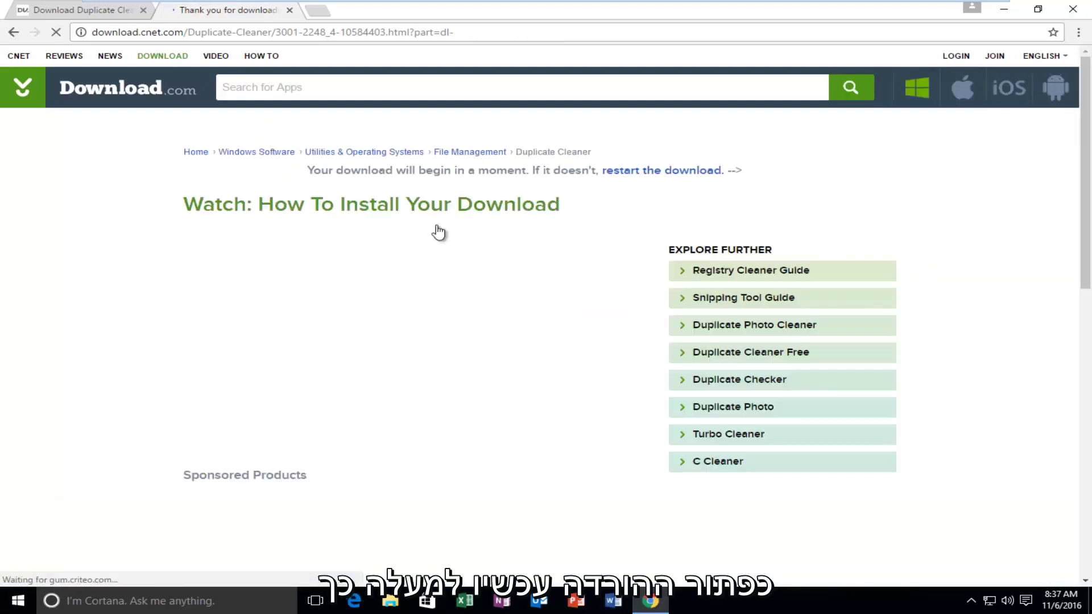
{"action": "scroll", "coordinate": [435, 224], "scroll_direction": "down", "scroll_amount": 1}
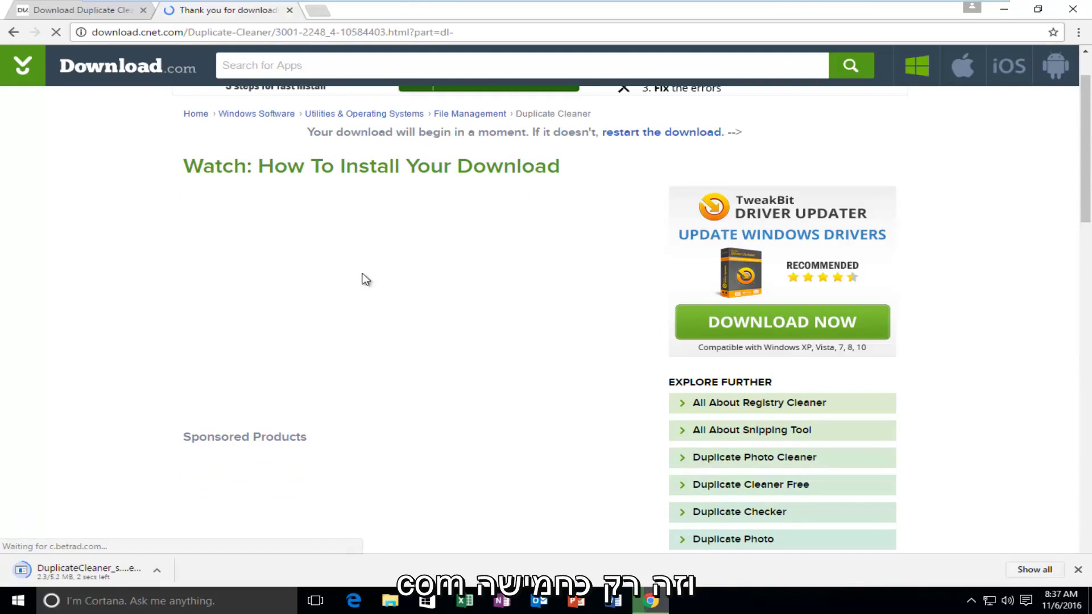
{"action": "scroll", "coordinate": [222, 393], "scroll_direction": "down", "scroll_amount": 5}
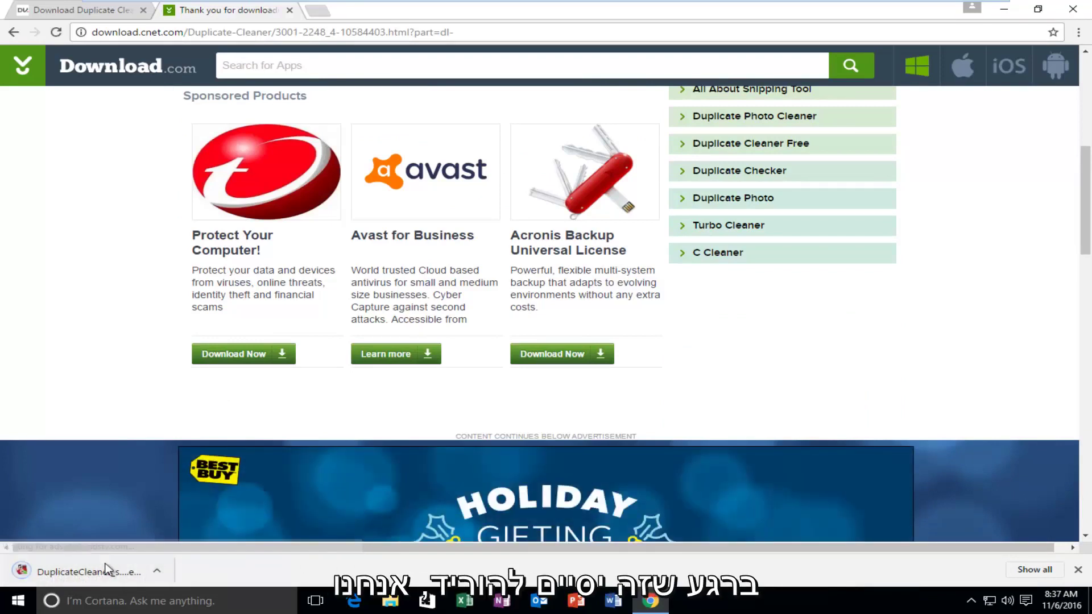
Run DuplicateCleaner_setup.exe, approve the UAC prompt, and confirm English as the installer language.
{"action": "left_click", "coordinate": [71, 573]}
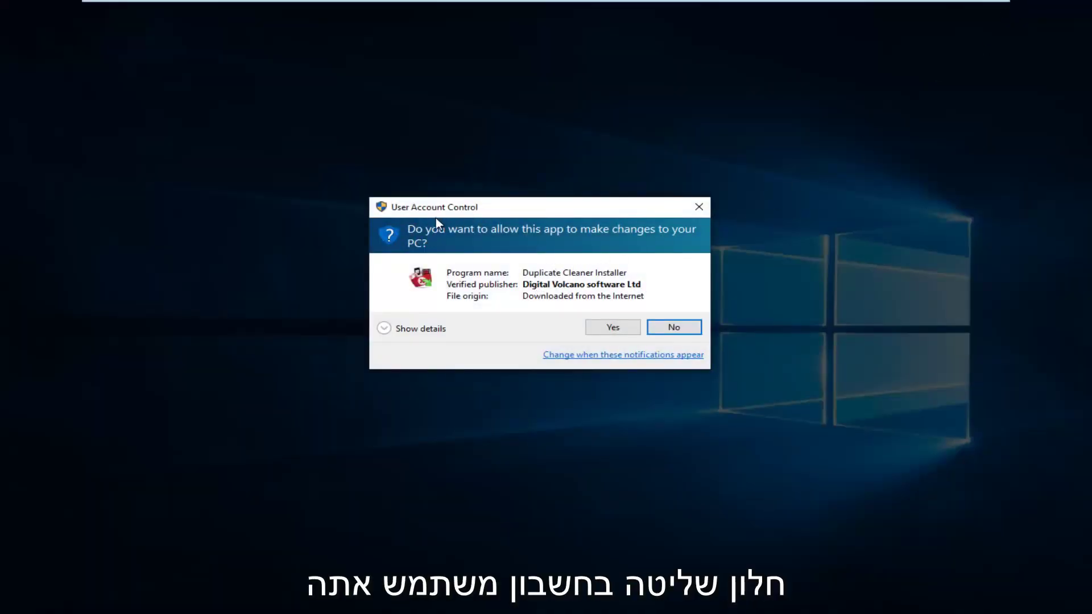
{"action": "left_click", "coordinate": [605, 327]}
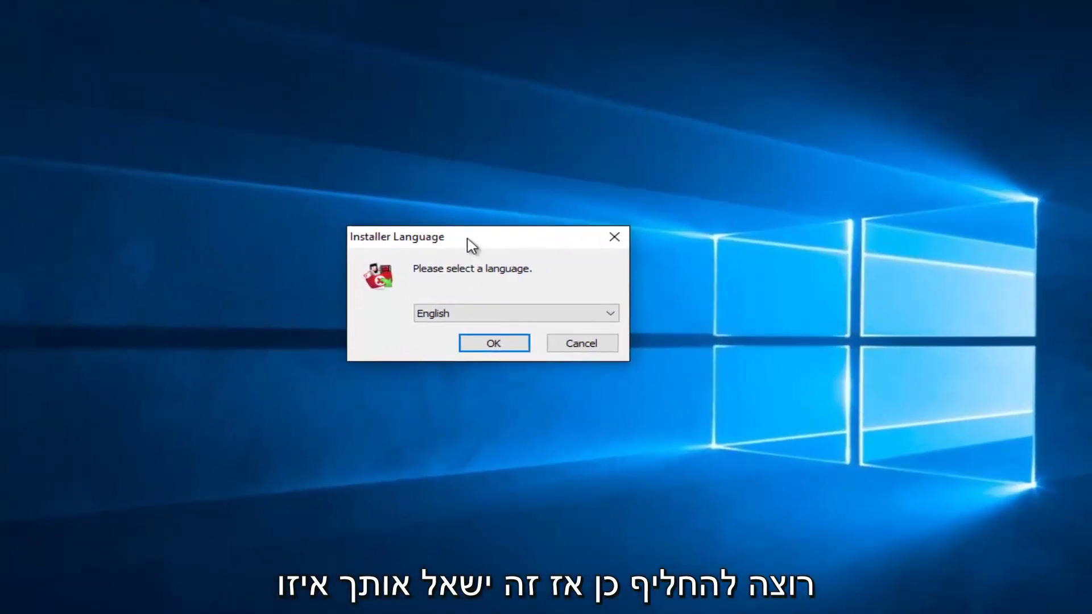
{"action": "left_click", "coordinate": [485, 314]}
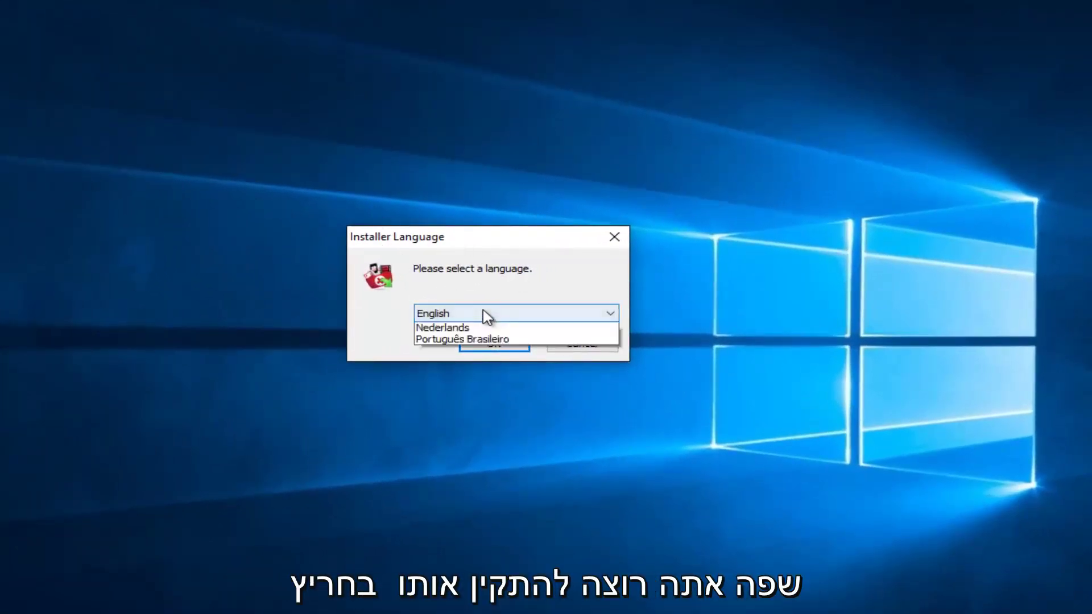
{"action": "left_click", "coordinate": [488, 313]}
{"action": "left_click", "coordinate": [471, 320]}
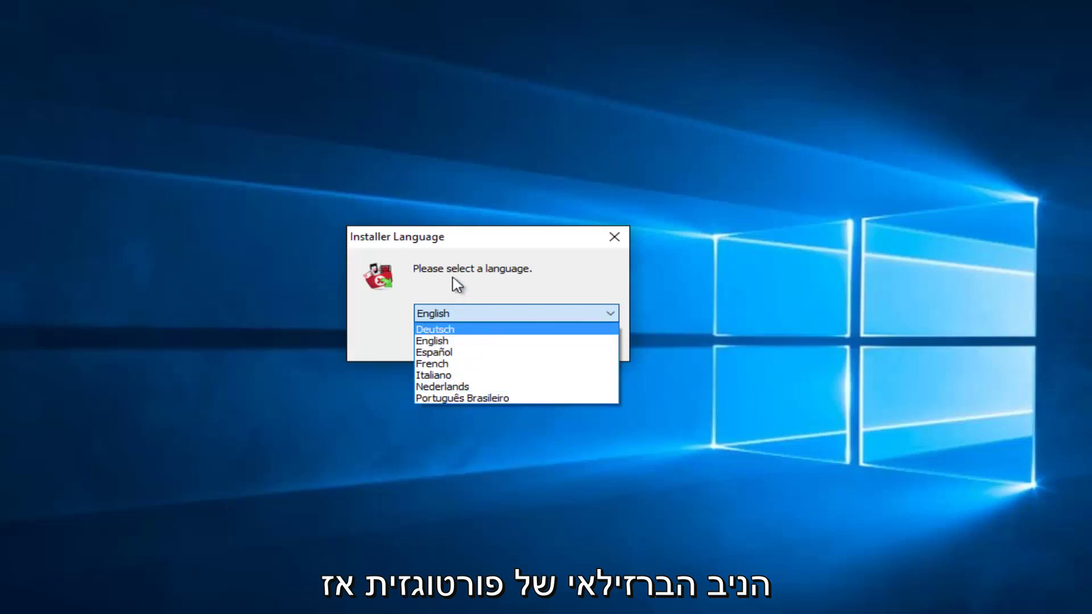
{"action": "left_click", "coordinate": [432, 341]}
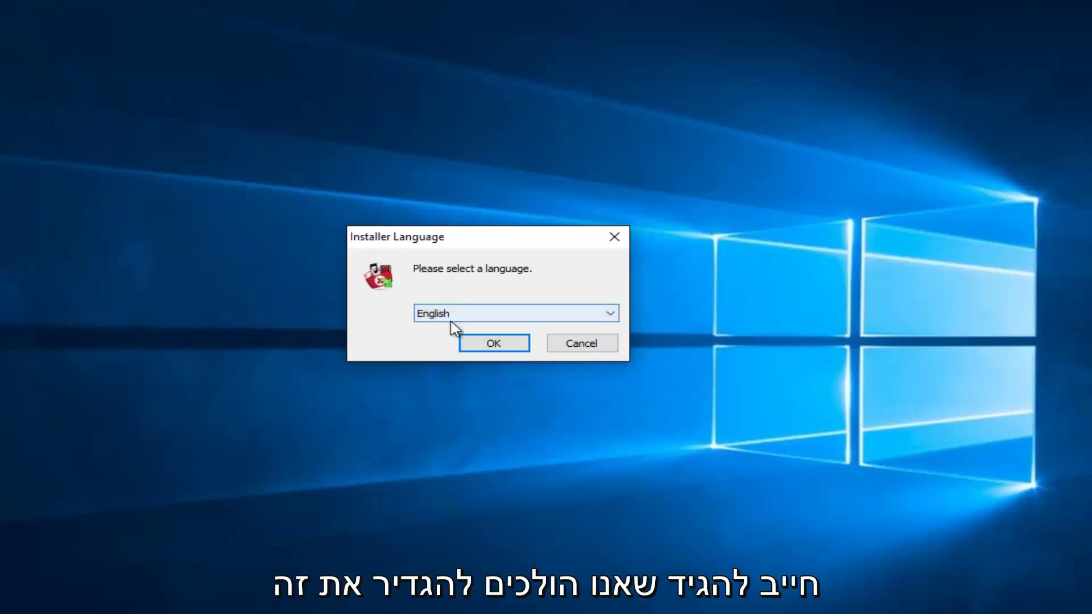
{"action": "left_click", "coordinate": [483, 349]}
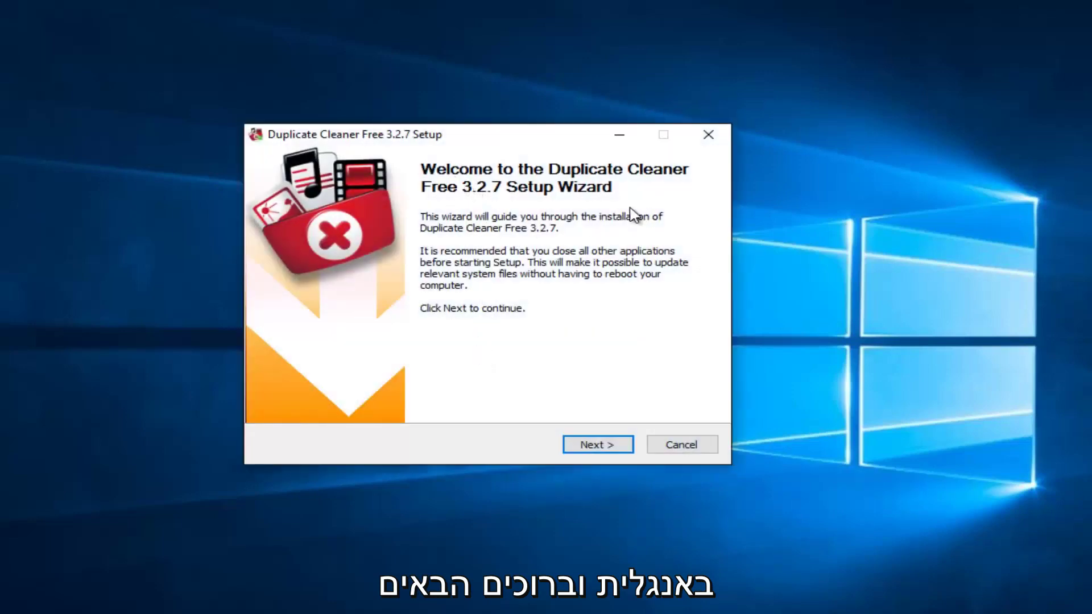
Accept the licence, install to C:\Program Files\Duplicate Cleaner, untick Launch Welcome Page, and finish with Run ticked.
{"action": "left_click", "coordinate": [594, 449]}
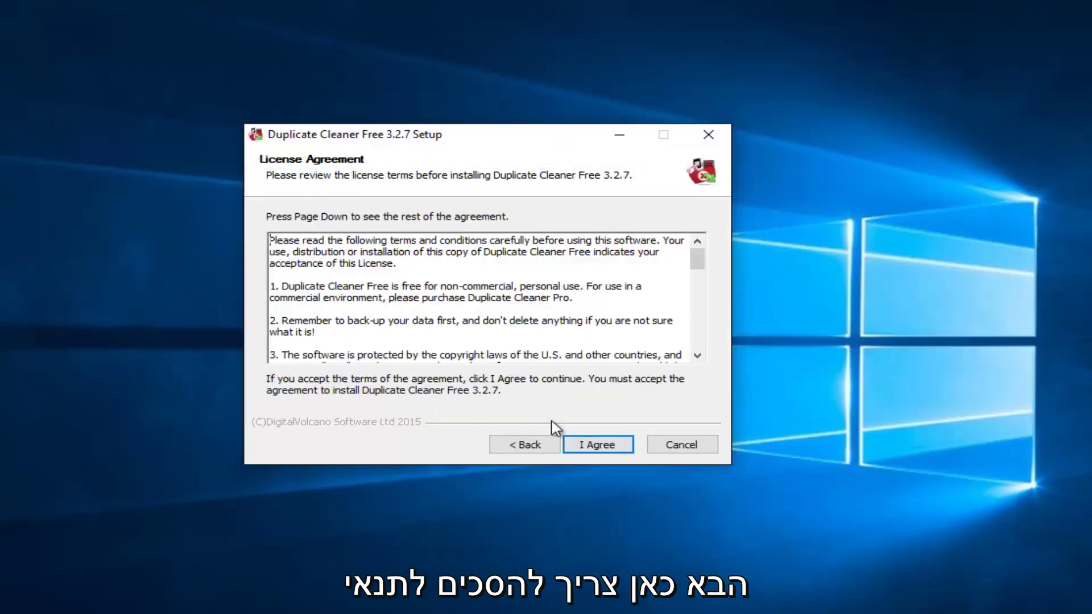
{"action": "left_click", "coordinate": [594, 450]}
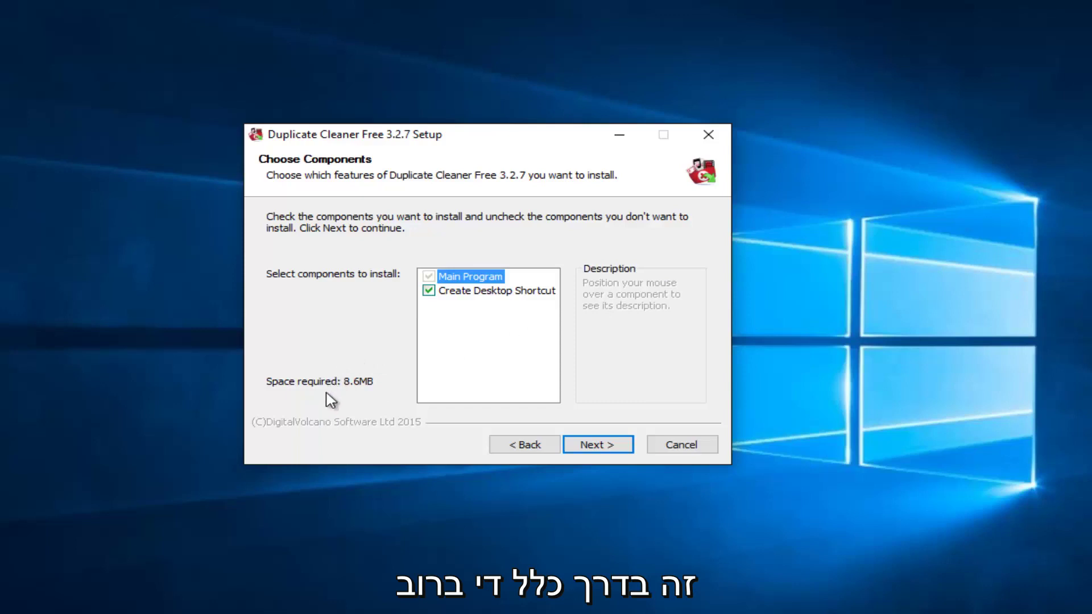
{"action": "left_click", "coordinate": [596, 446]}
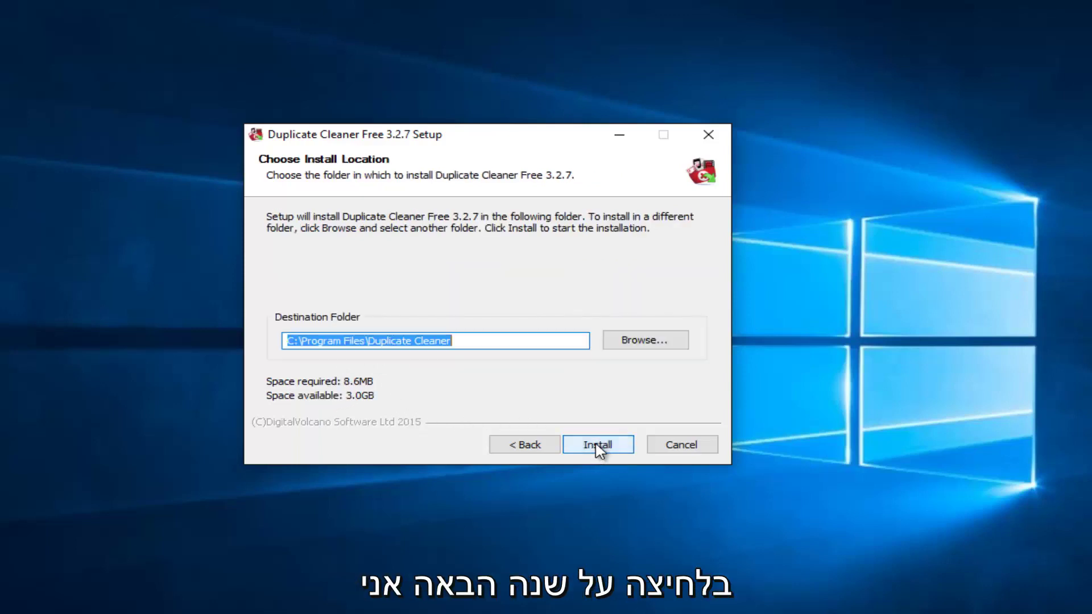
{"action": "left_click", "coordinate": [594, 446]}
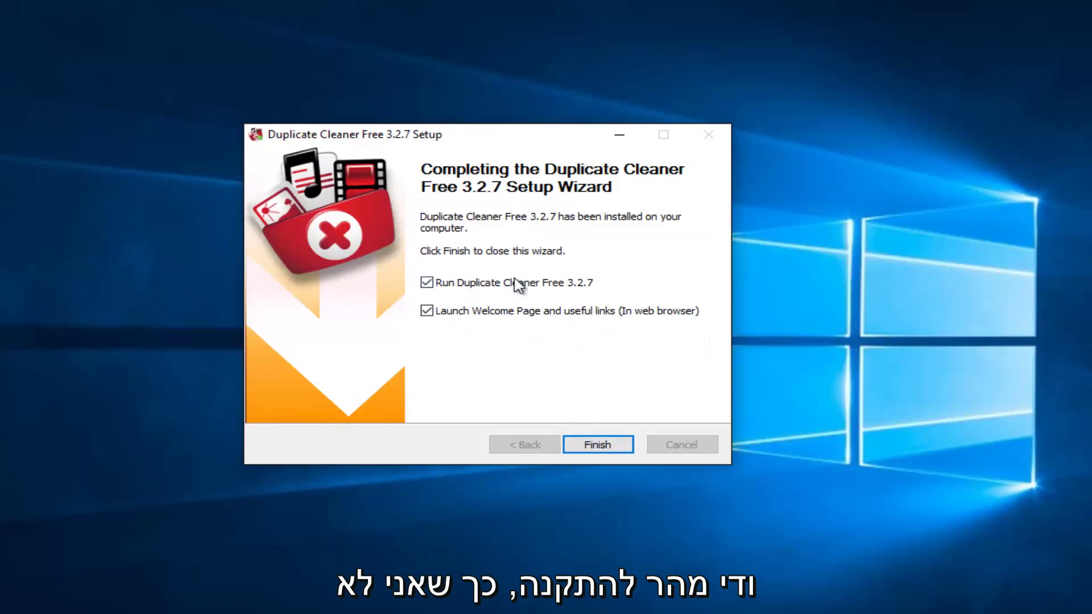
{"action": "left_click", "coordinate": [428, 311]}
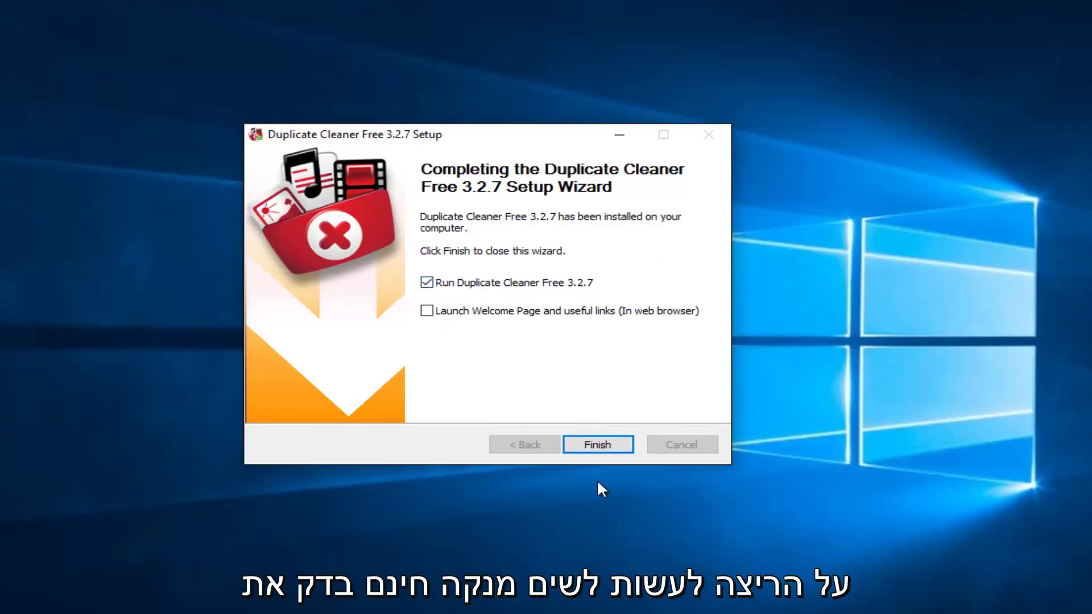
{"action": "left_click", "coordinate": [586, 445]}
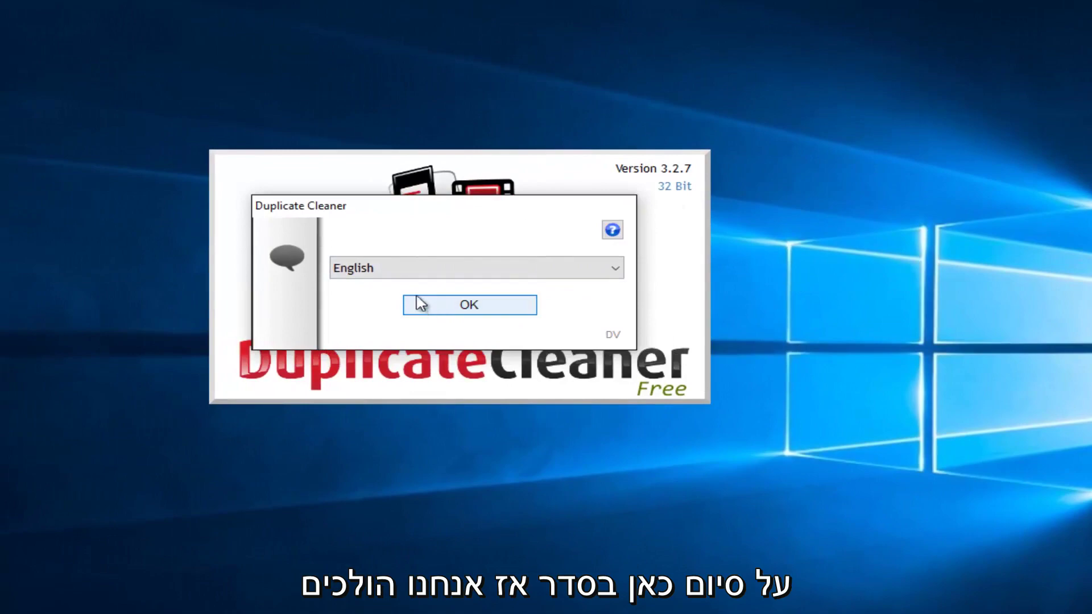
Accept English as the interface language and go to the Scan Location page.
{"action": "left_click", "coordinate": [446, 309]}
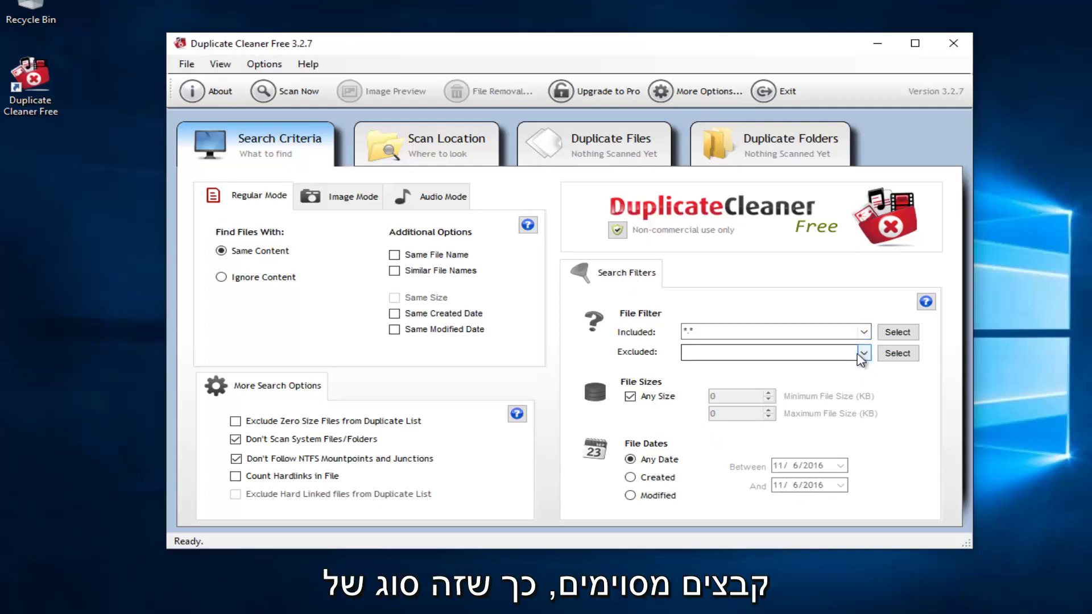
{"action": "left_click", "coordinate": [454, 158]}
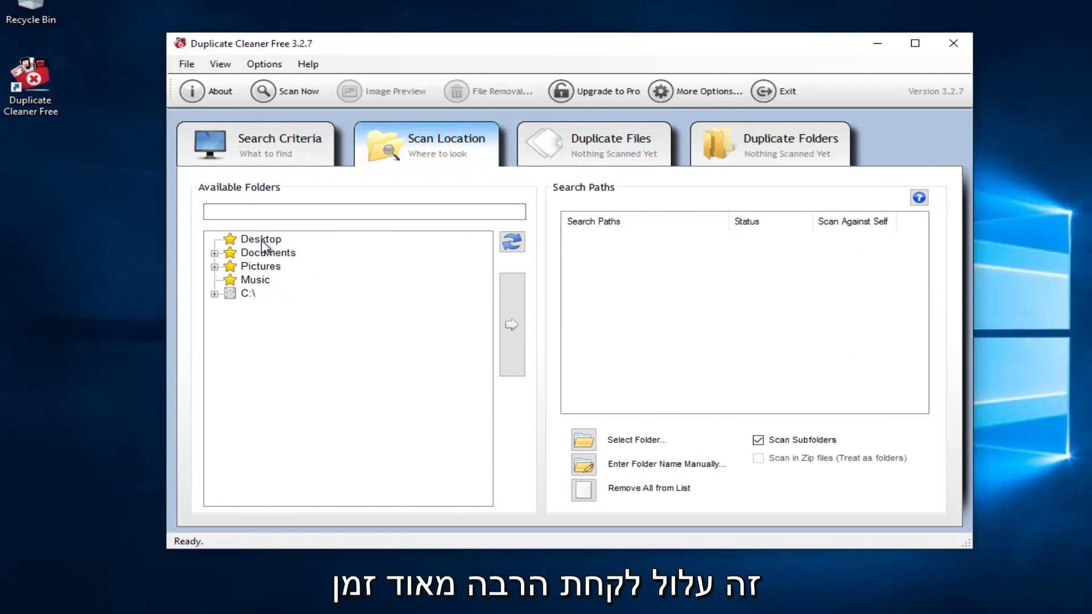
{"action": "left_click", "coordinate": [599, 154]}
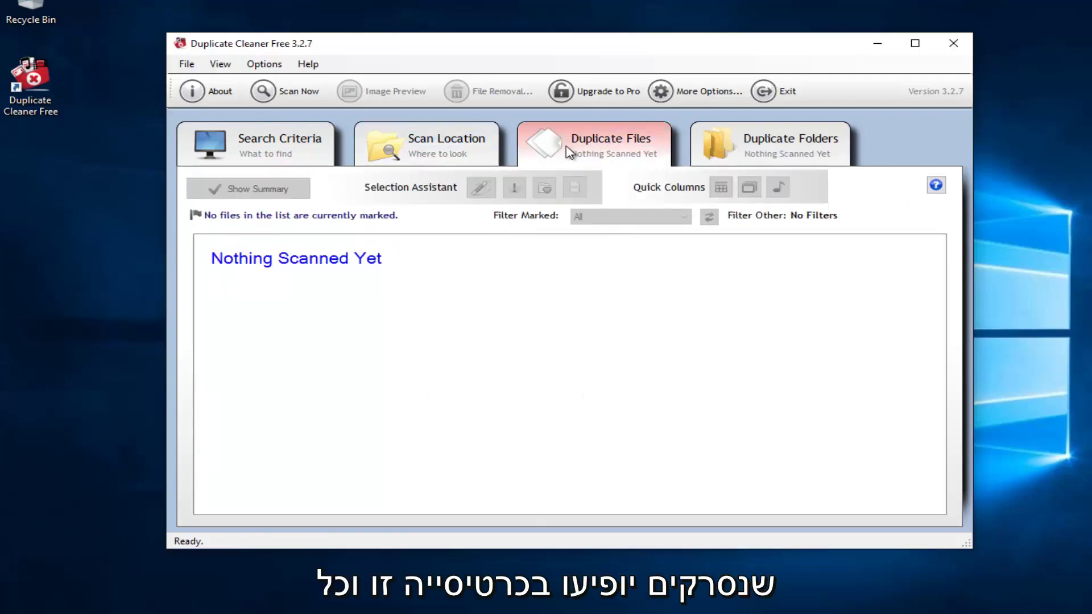
{"action": "left_click", "coordinate": [749, 142]}
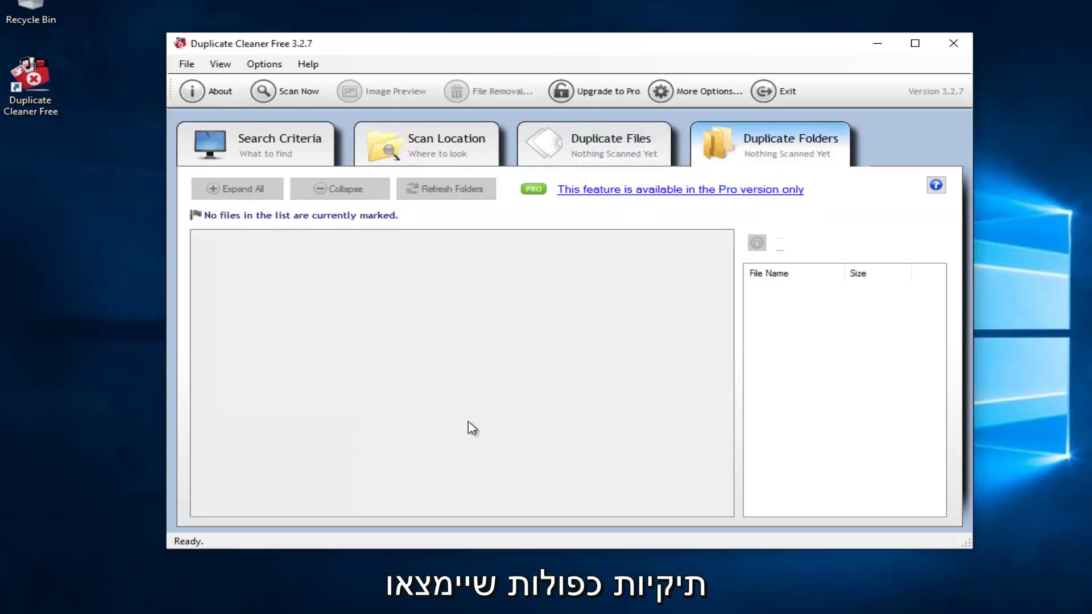
{"action": "left_click", "coordinate": [619, 141]}
{"action": "left_click", "coordinate": [766, 141]}
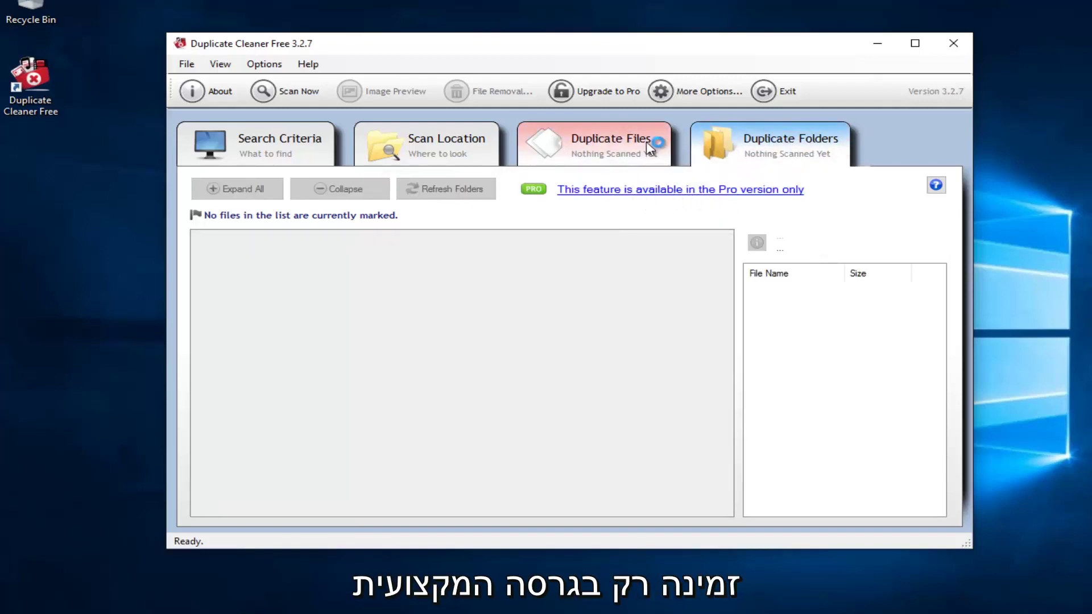
{"action": "left_click", "coordinate": [617, 147]}
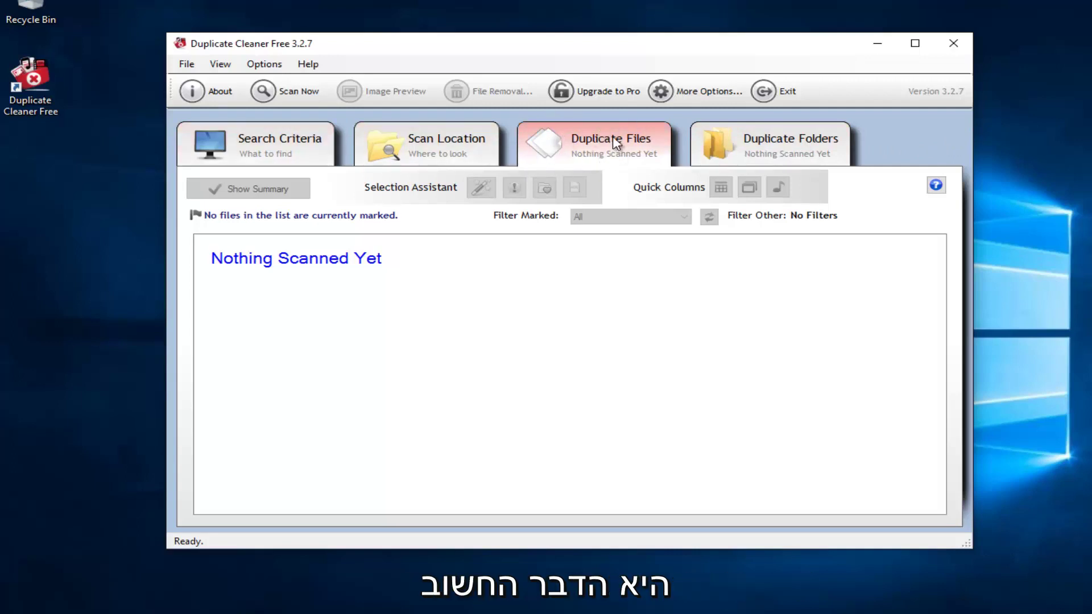
Add C:\Users\Computer\Documents to the Search Paths as an included location with subfolders.
{"action": "left_click", "coordinate": [429, 147]}
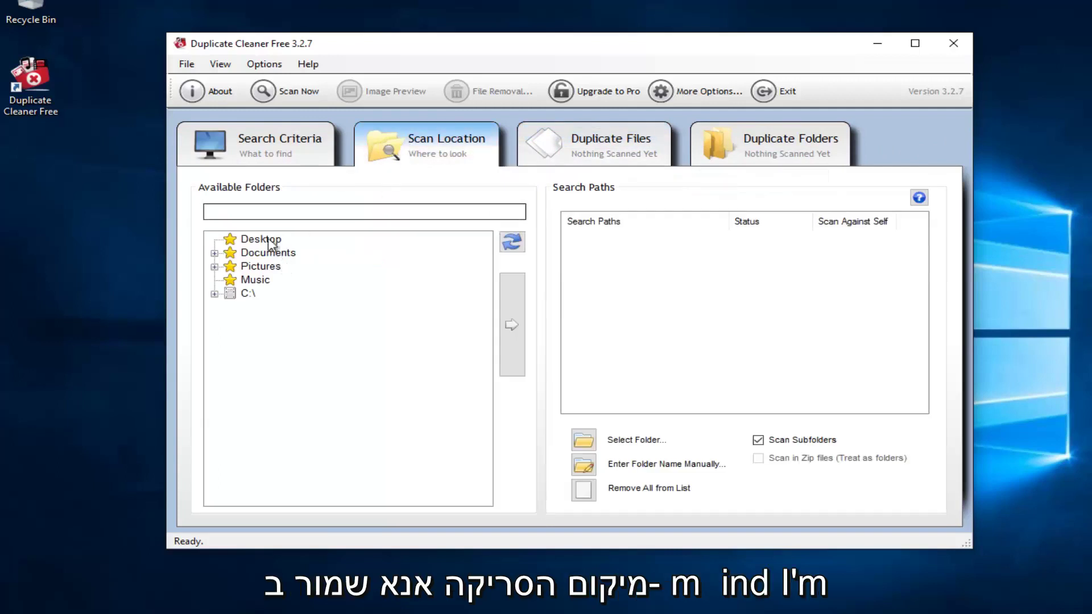
{"action": "left_click", "coordinate": [214, 253]}
{"action": "left_click", "coordinate": [215, 253]}
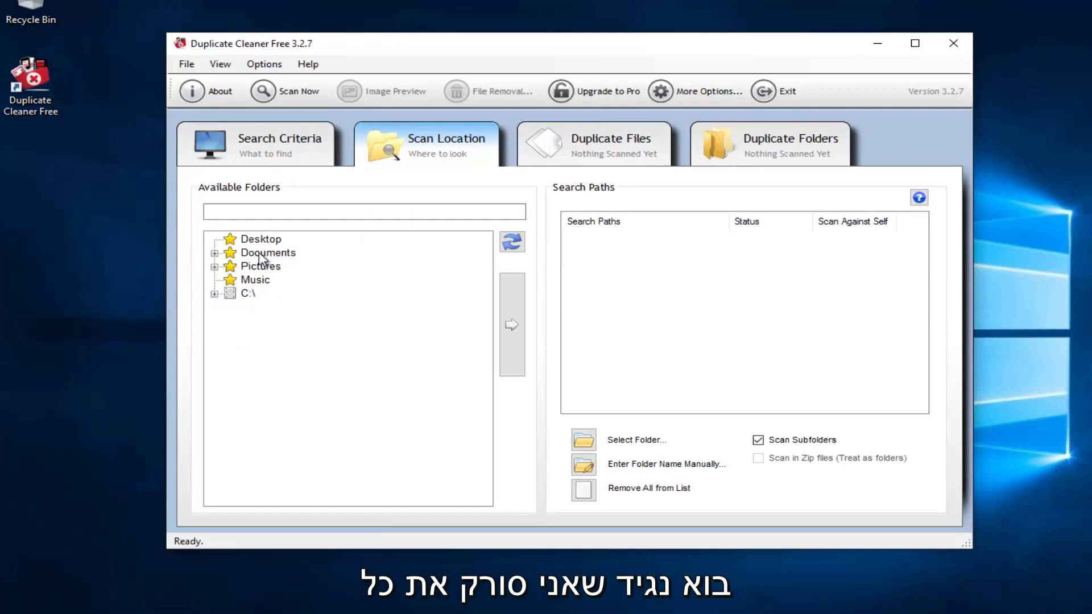
{"action": "left_click", "coordinate": [260, 255]}
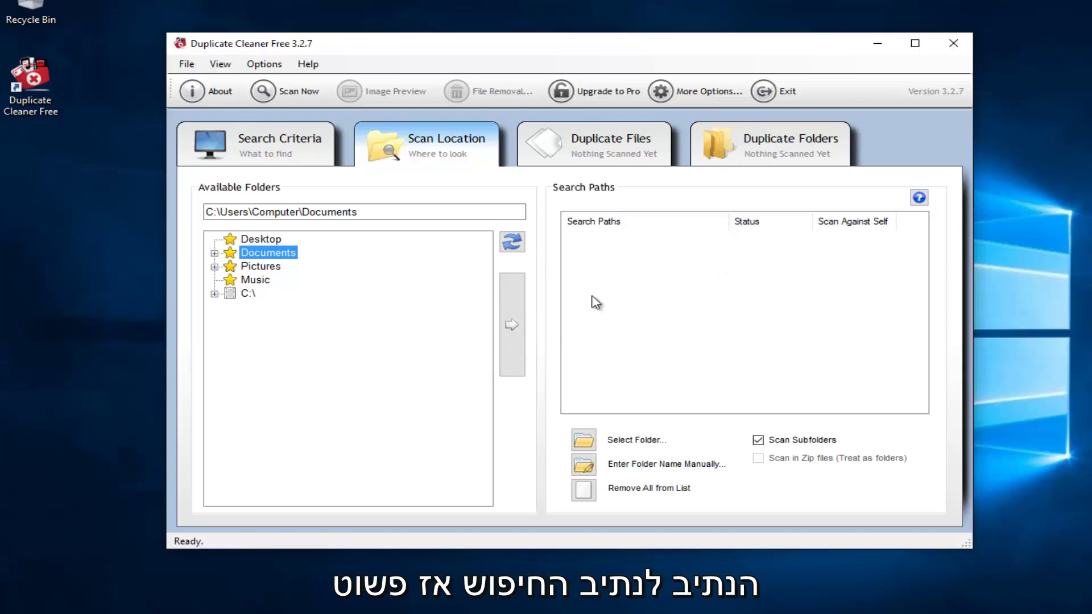
{"action": "left_click", "coordinate": [519, 316]}
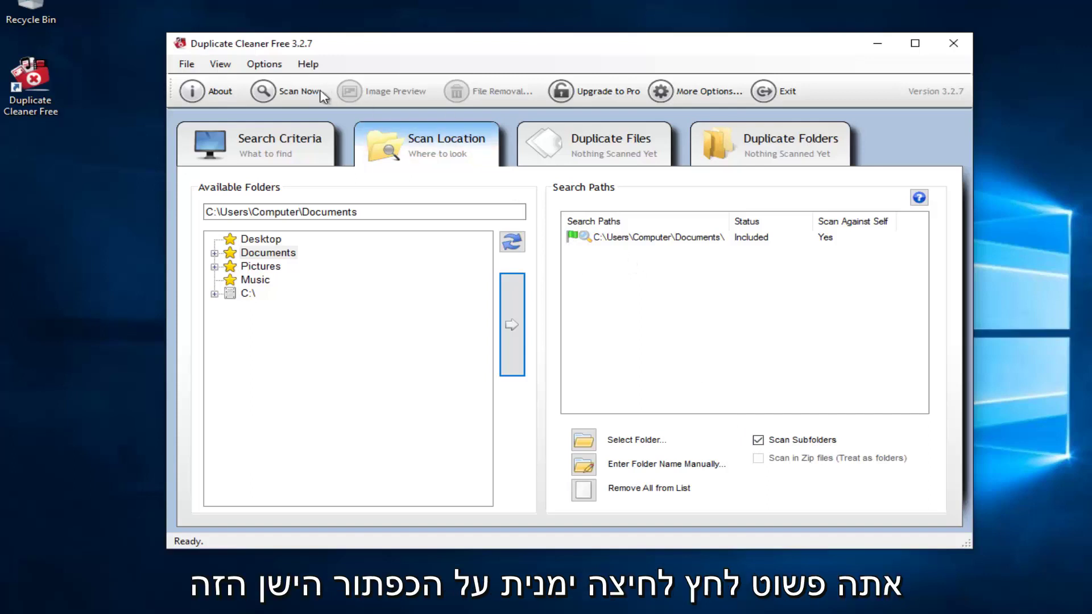
Scan Documents, close the Scan Complete summary showing 0 duplicates, and nudge the window right.
{"action": "left_click", "coordinate": [274, 91]}
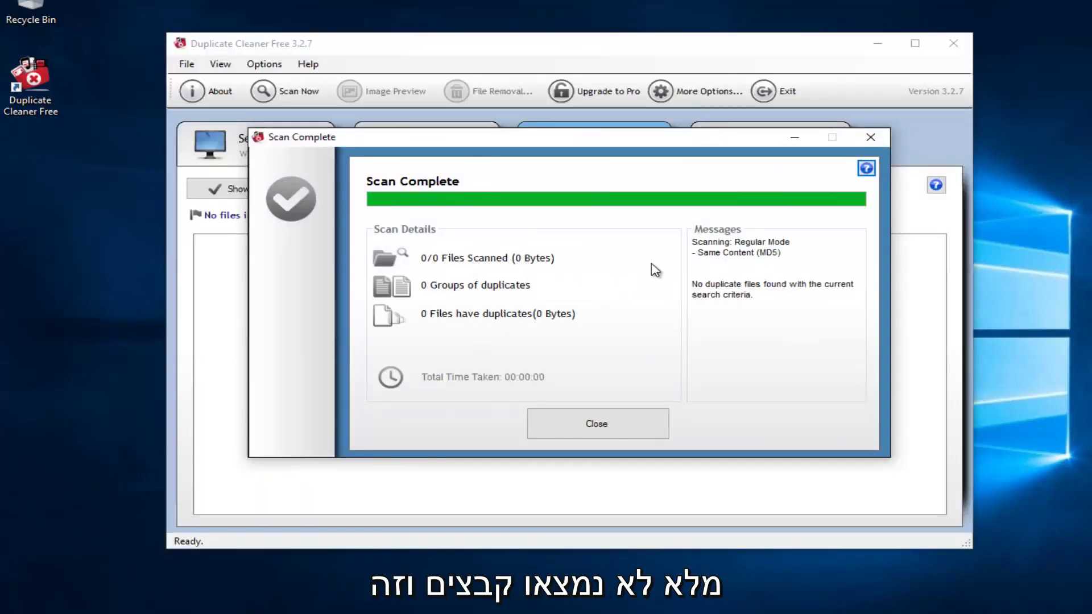
{"action": "left_click", "coordinate": [568, 424]}
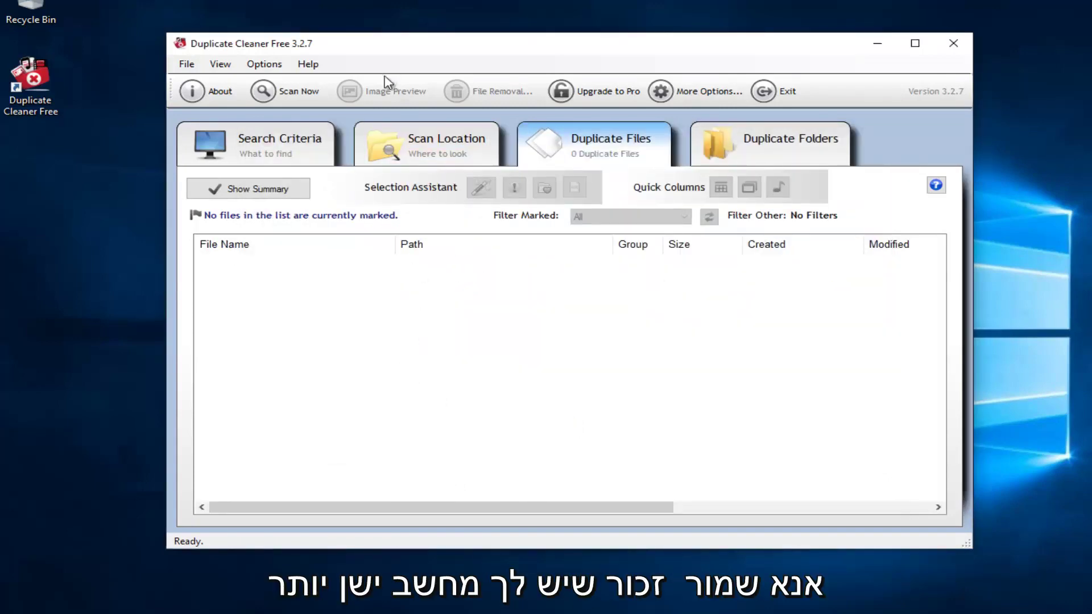
{"action": "left_click_drag", "start_coordinate": [419, 43], "coordinate": [468, 43]}
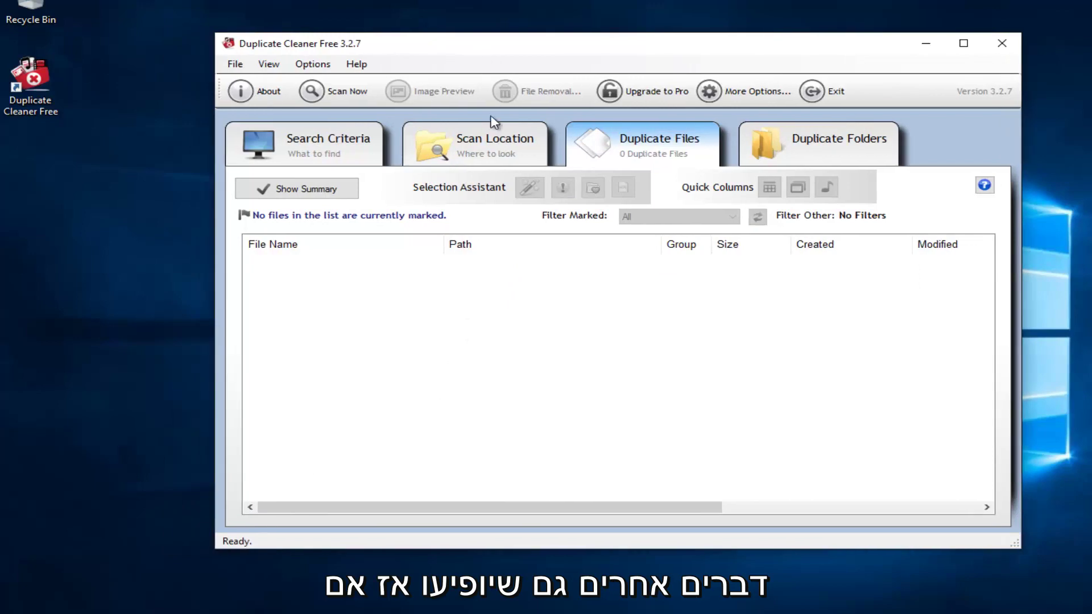